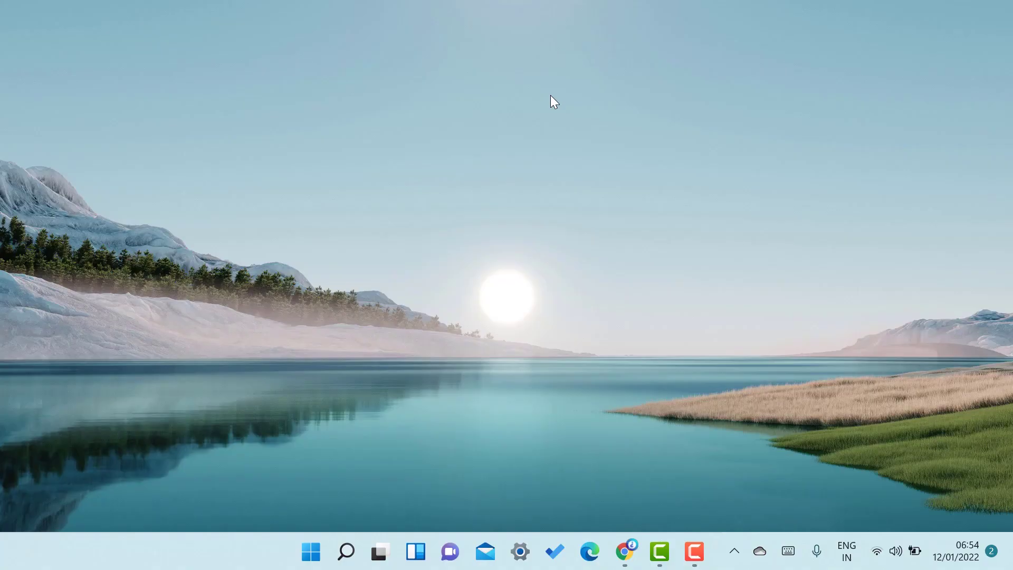
pyautogui.press('super+5')
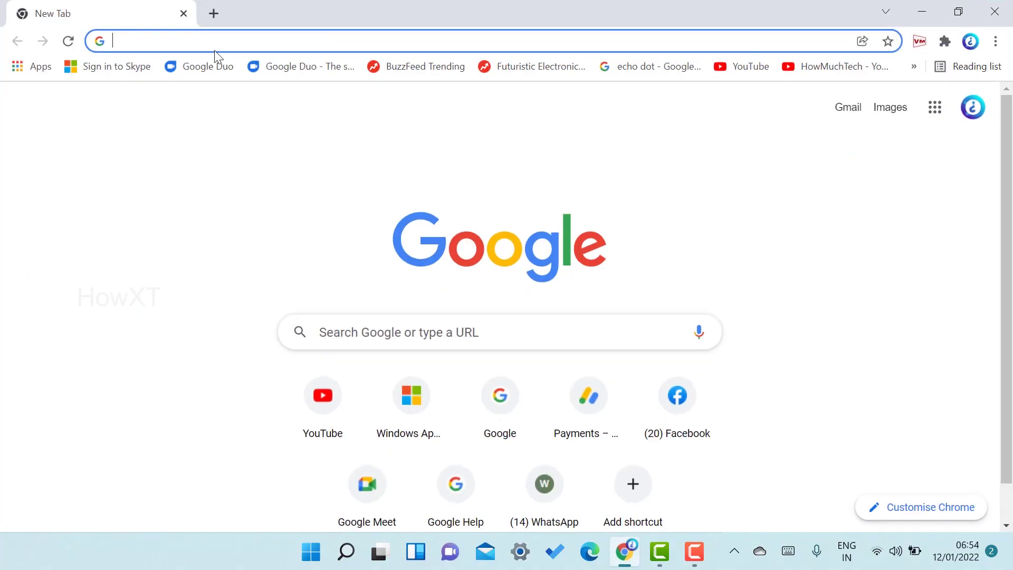
pyautogui.write('https://www.folderico.com/download.html')
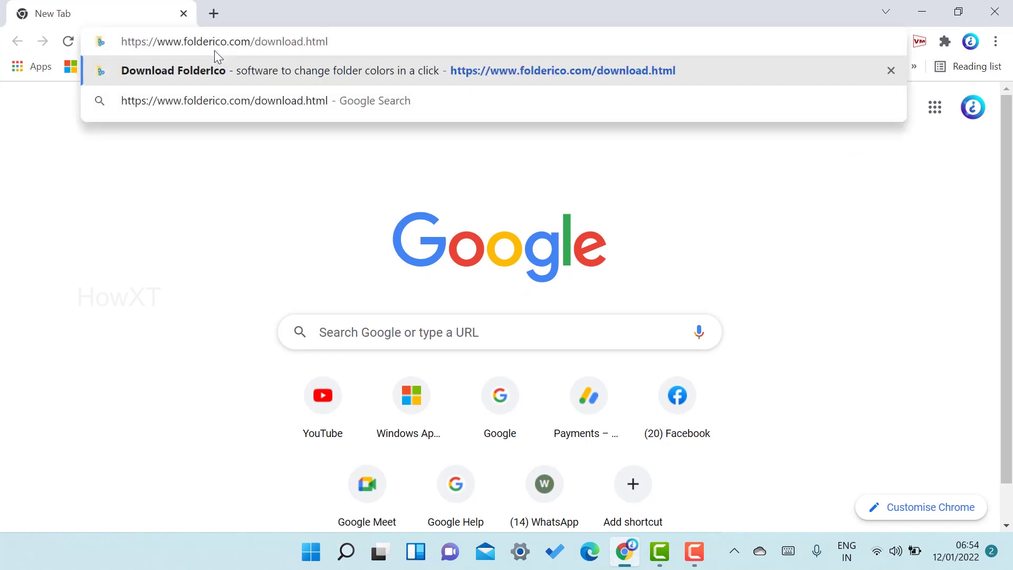
pyautogui.press('Return')
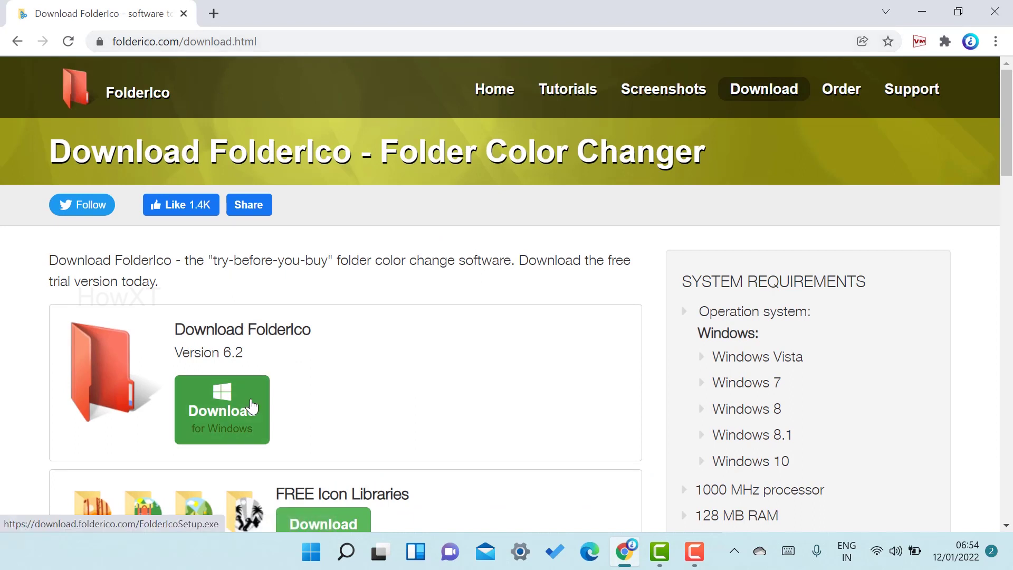
pyautogui.doubleClick(236, 411)
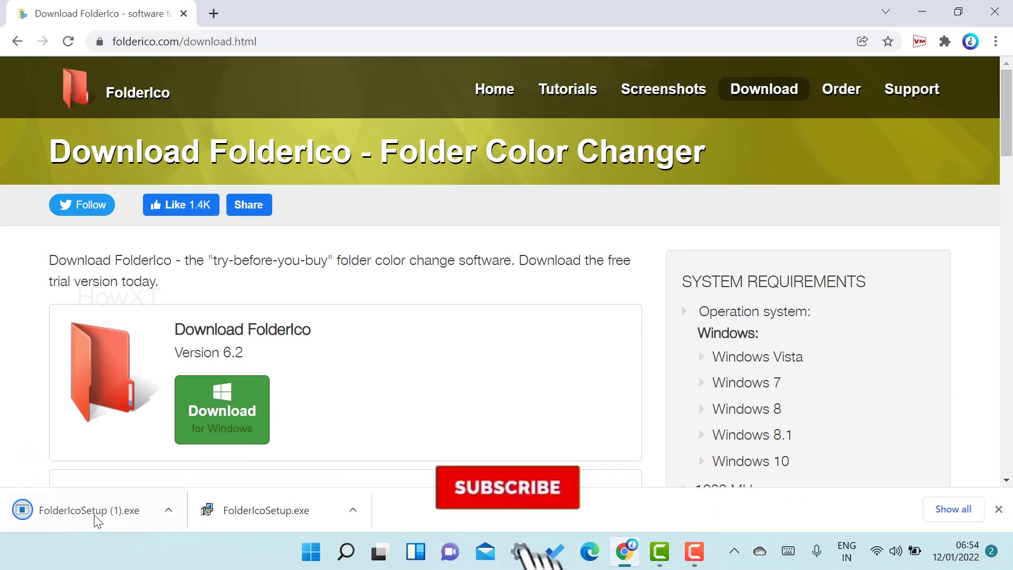
# - Run FolderIcoSetup (1).exe and install FolderIco 6.2.1 with the default location and Start menu folder
pyautogui.click(52, 519)
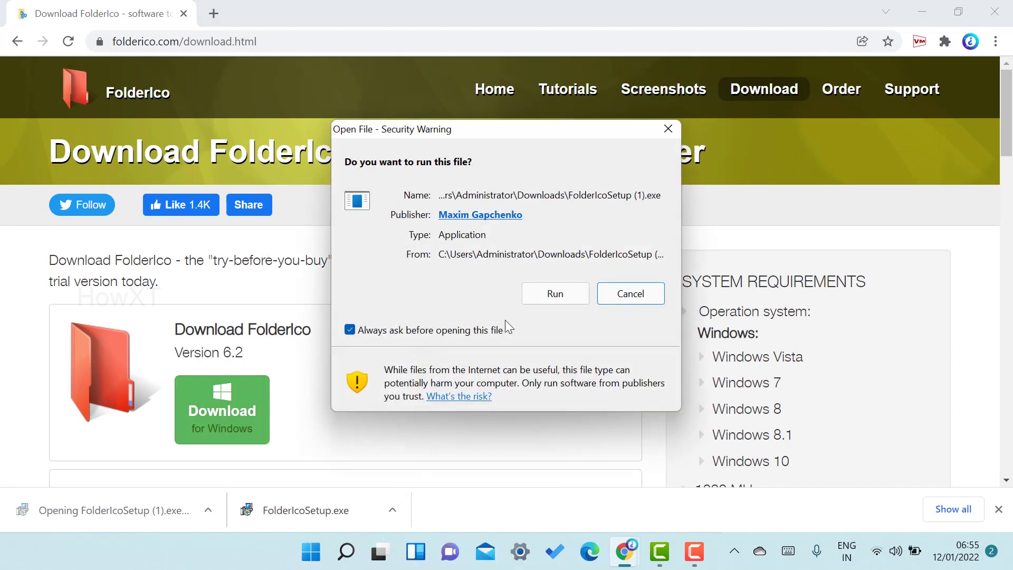
pyautogui.click(563, 297)
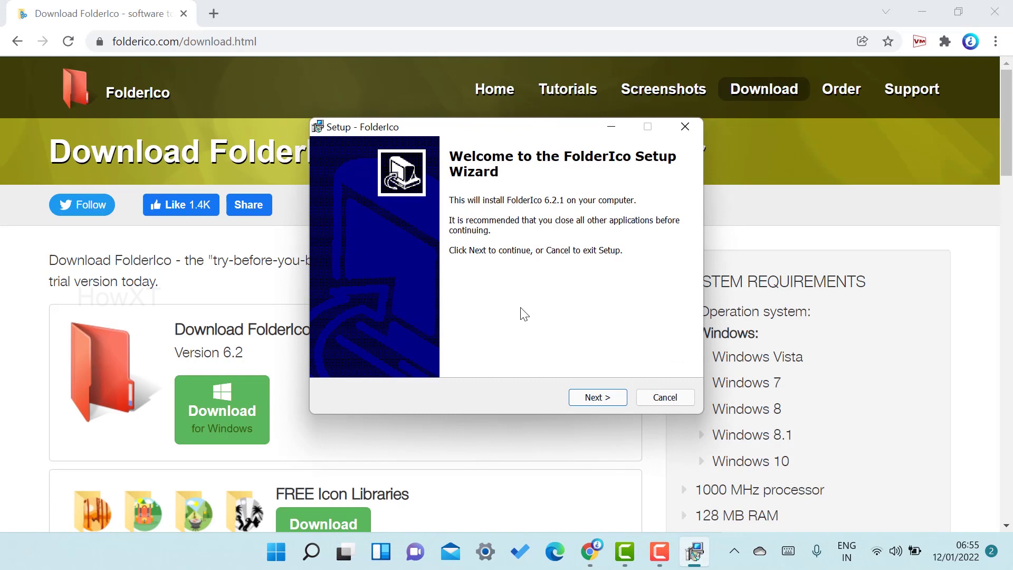
pyautogui.click(597, 397)
pyautogui.click(598, 399)
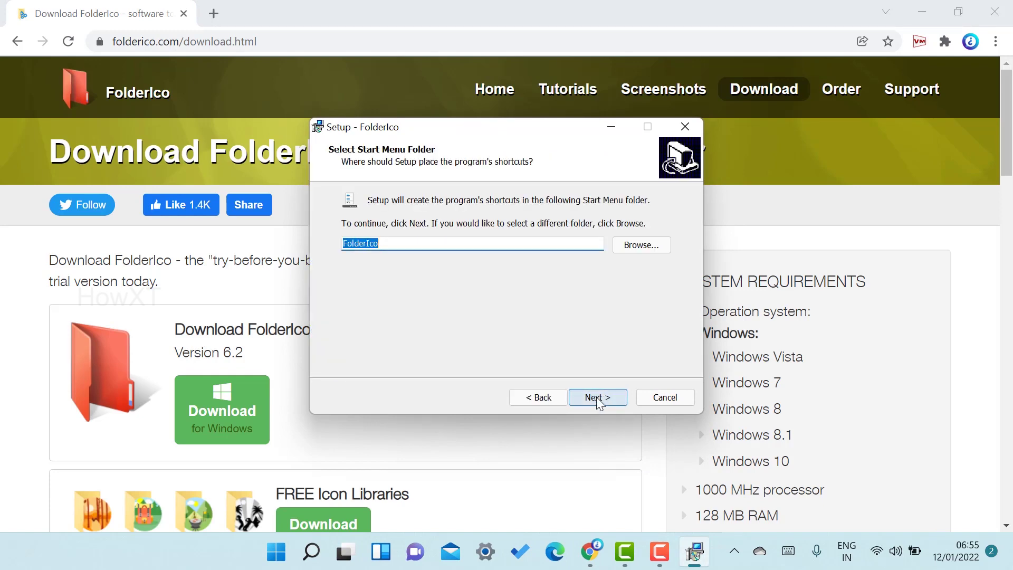
pyautogui.click(598, 399)
pyautogui.click(591, 396)
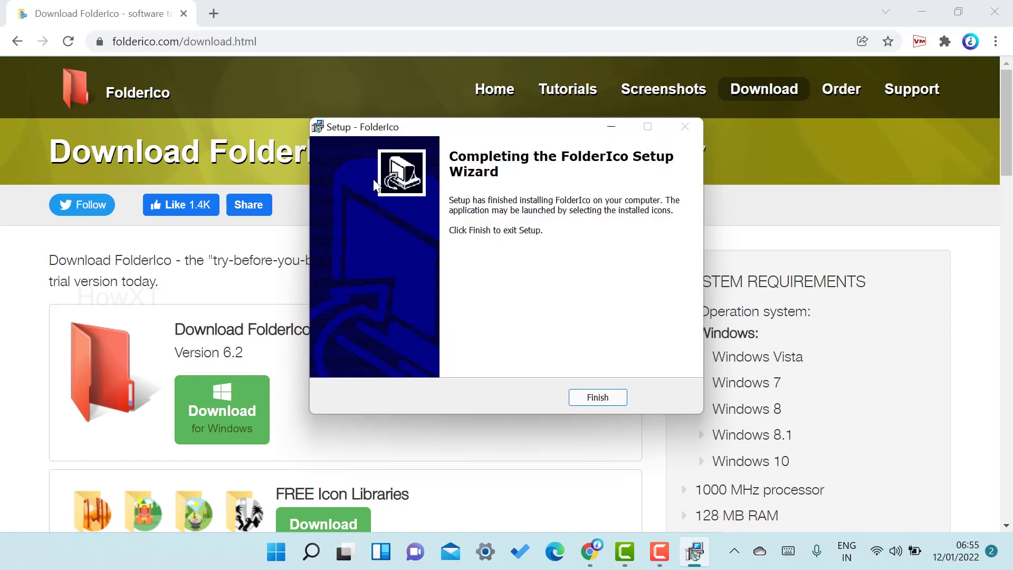
pyautogui.click(597, 398)
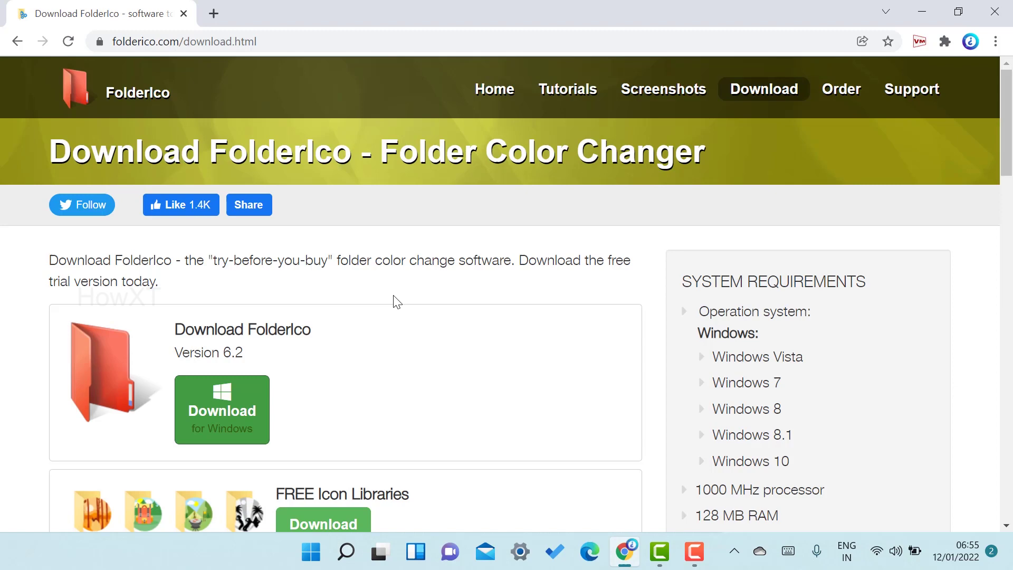
# - Minimize Chrome and create a folder named New folder on the Desktop, then open it
pyautogui.click(924, 10)
pyautogui.press('super+e')
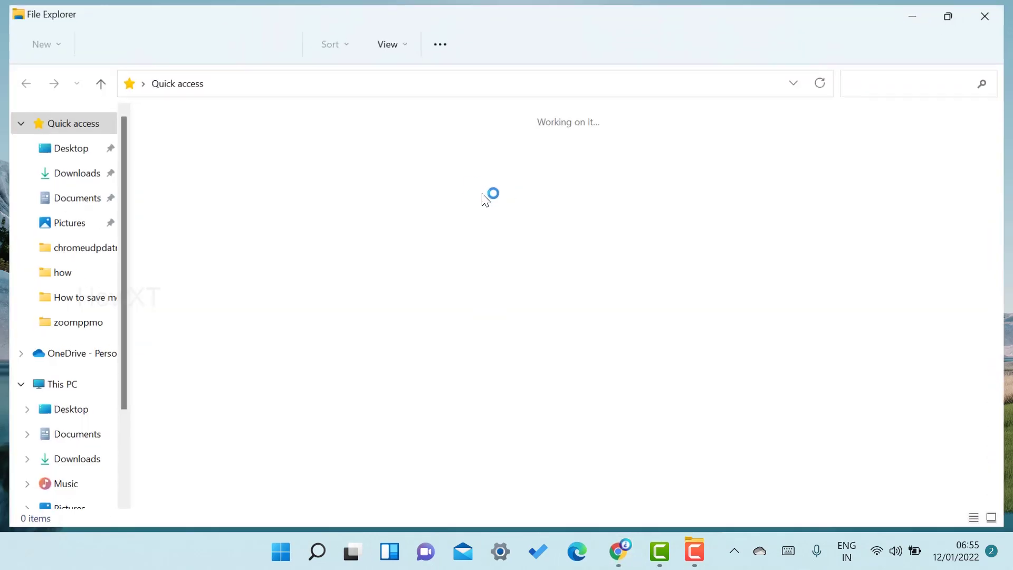
pyautogui.click(68, 147)
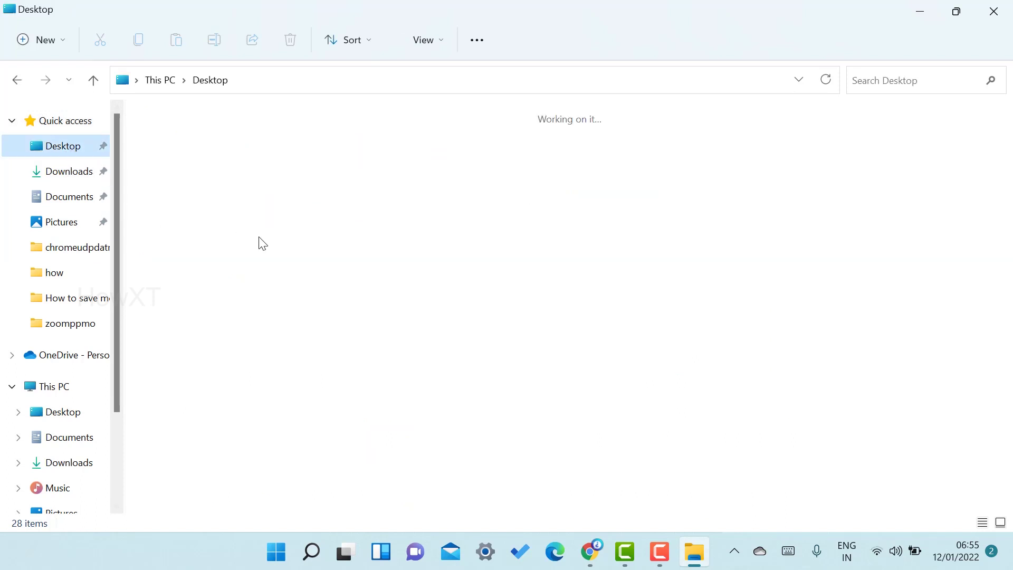
pyautogui.rightClick(397, 349)
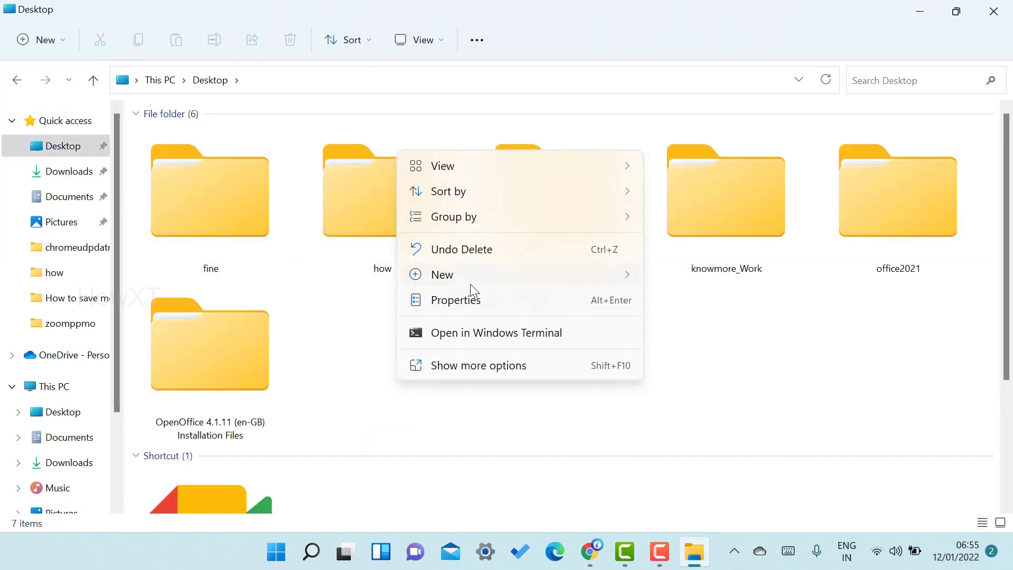
pyautogui.moveTo(470, 284)
pyautogui.click(702, 40)
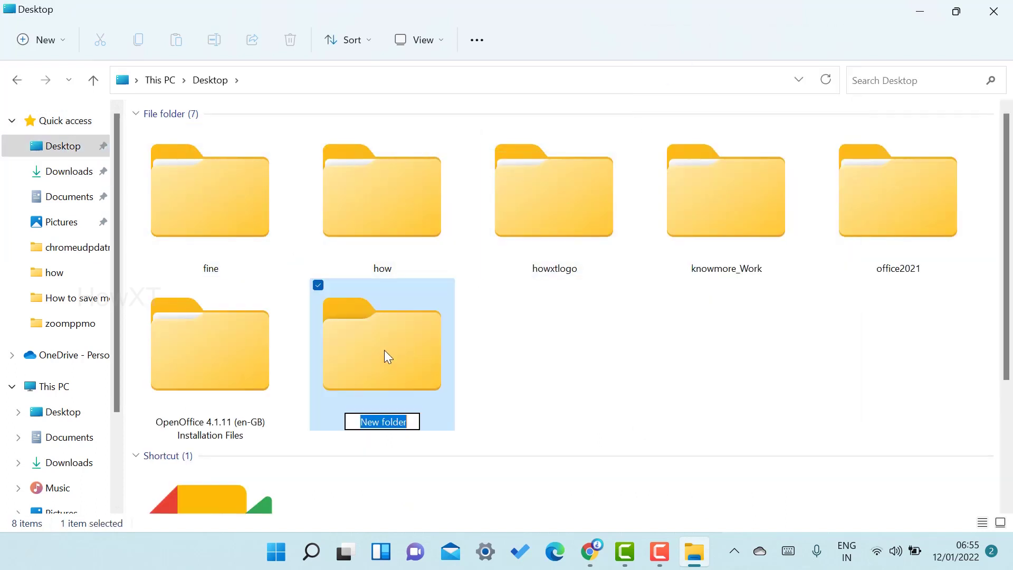
pyautogui.press('Return')
pyautogui.press('Return')
# - Create a subfolder named test inside New folder
pyautogui.rightClick(263, 170)
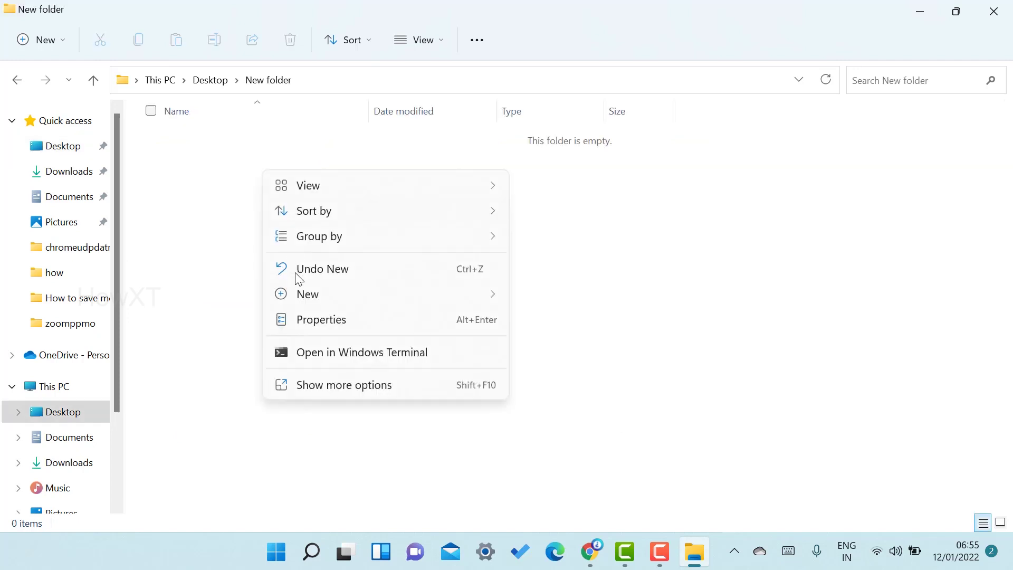
pyautogui.moveTo(326, 293)
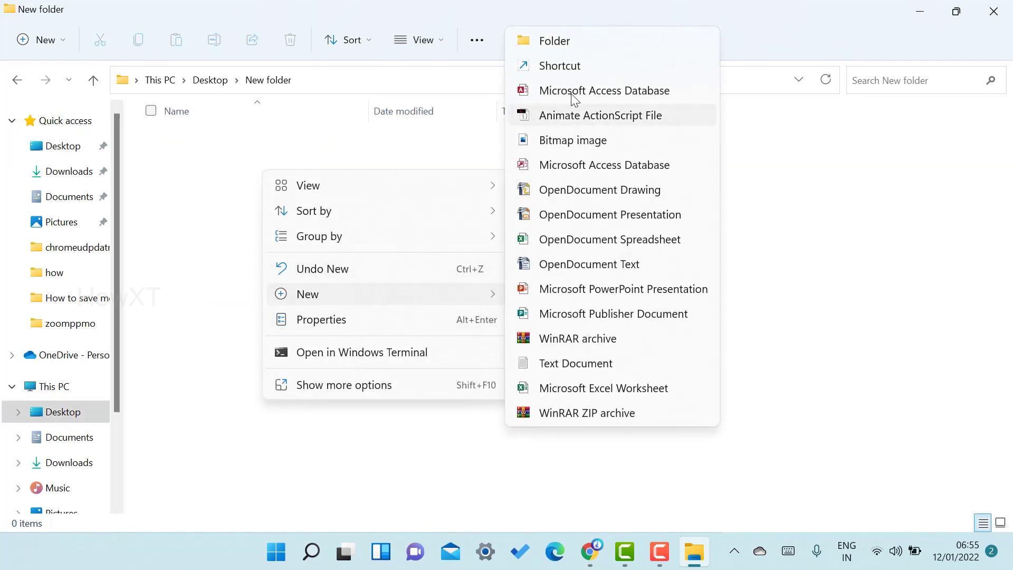
pyautogui.click(557, 39)
pyautogui.write('test')
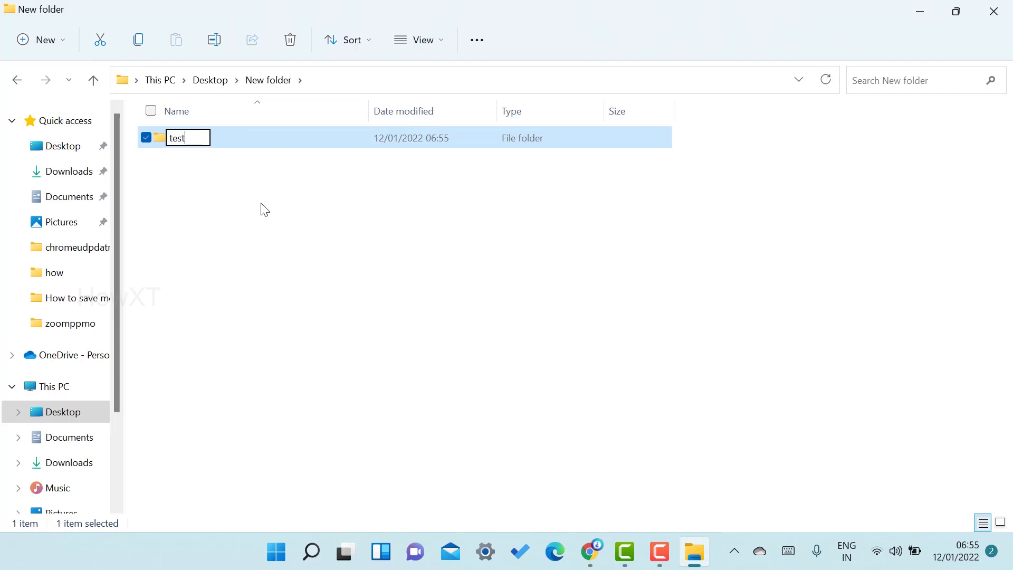
pyautogui.press('Return')
pyautogui.click(204, 200)
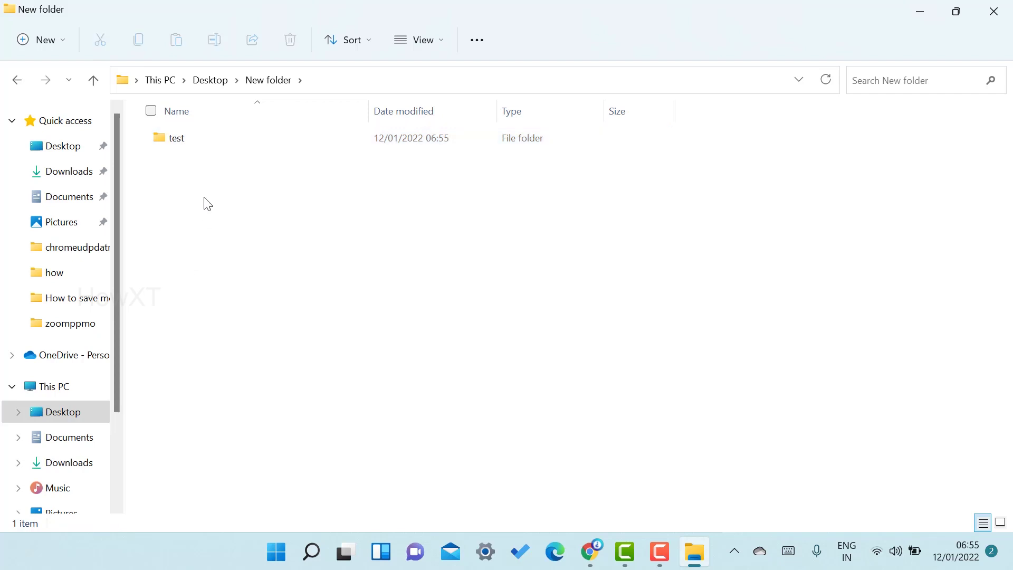
# - Give the test folder a red icon through FolderIco's Change Folder Icon menu
pyautogui.rightClick(179, 146)
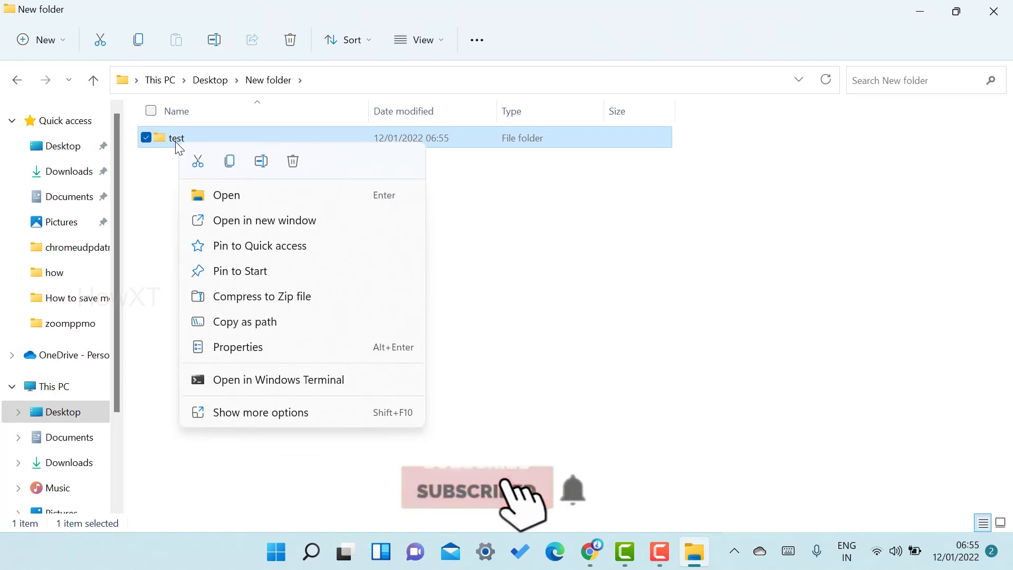
pyautogui.click(275, 416)
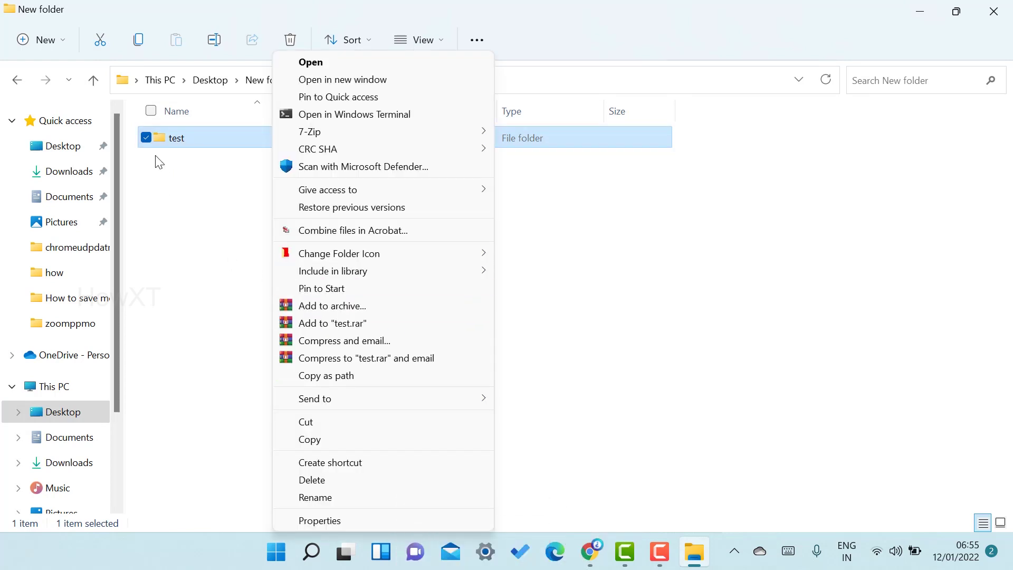
pyautogui.moveTo(316, 269)
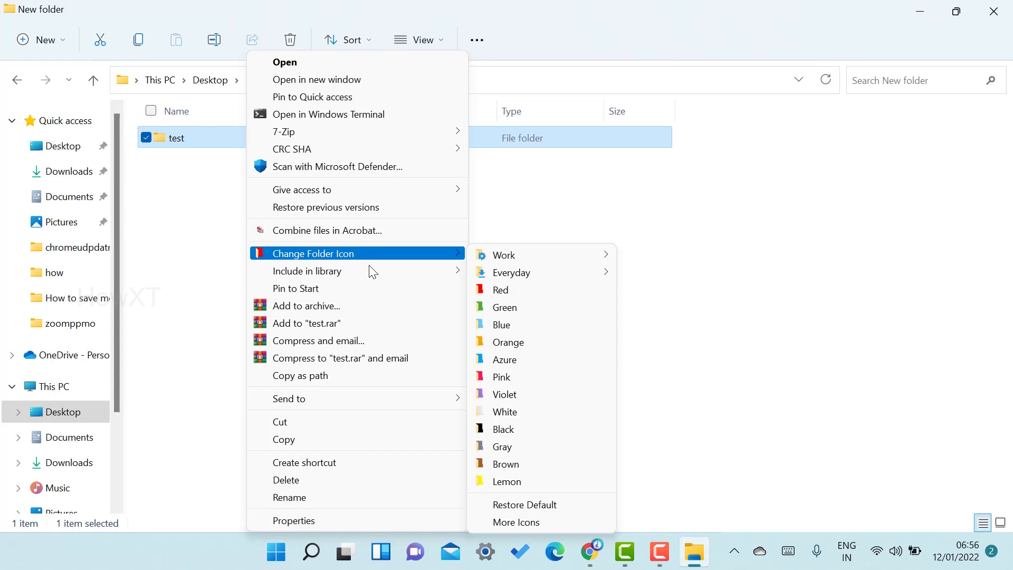
pyautogui.click(505, 291)
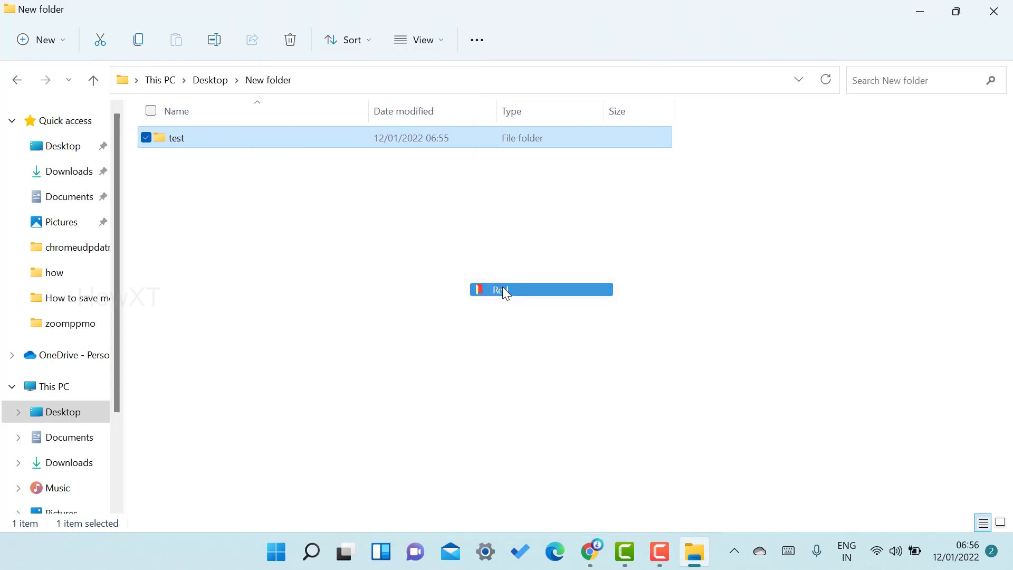
# - Open test, return to New folder, and switch the view to Extra large icons
pyautogui.doubleClick(174, 141)
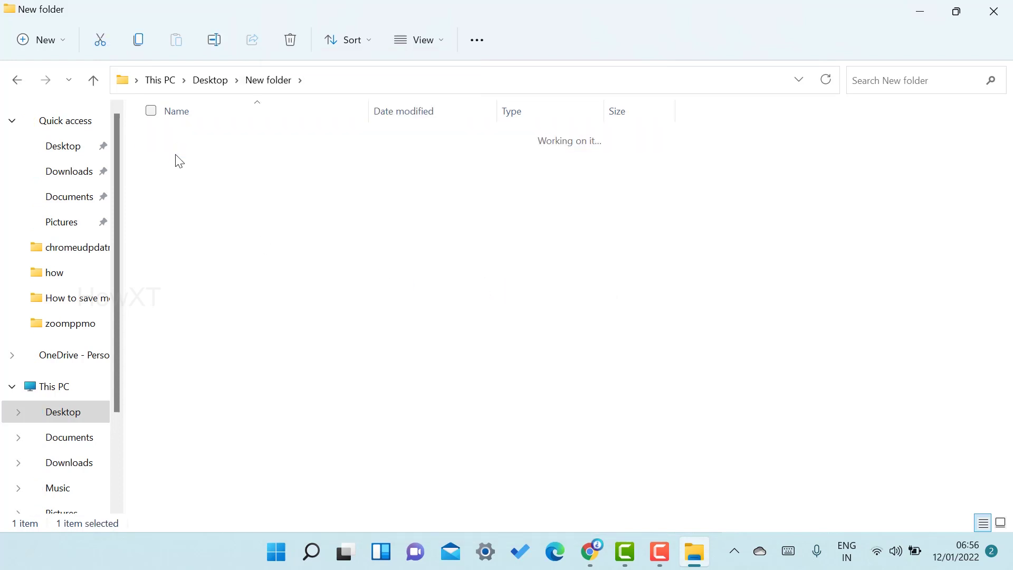
pyautogui.click(17, 79)
pyautogui.click(426, 47)
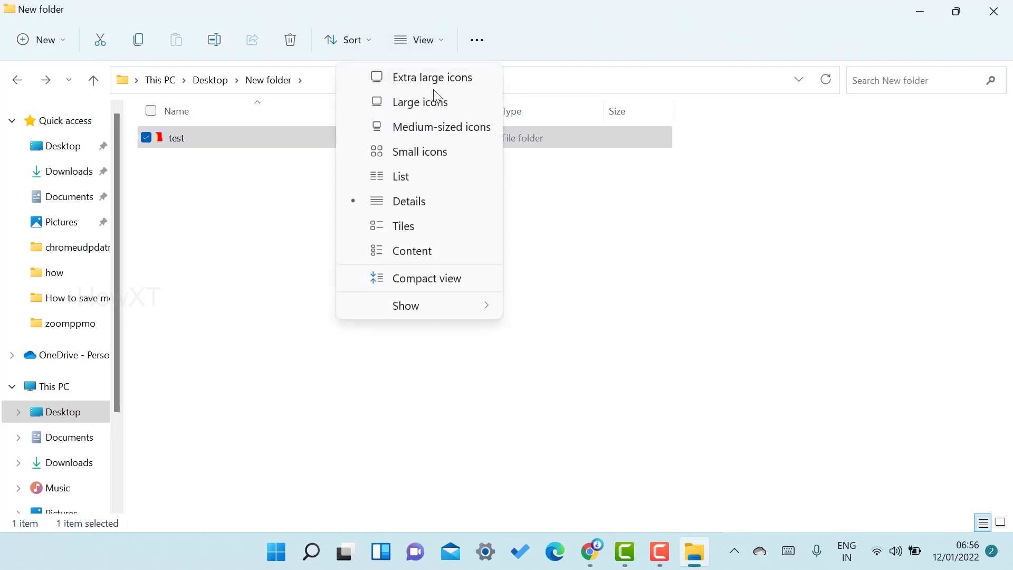
pyautogui.click(433, 83)
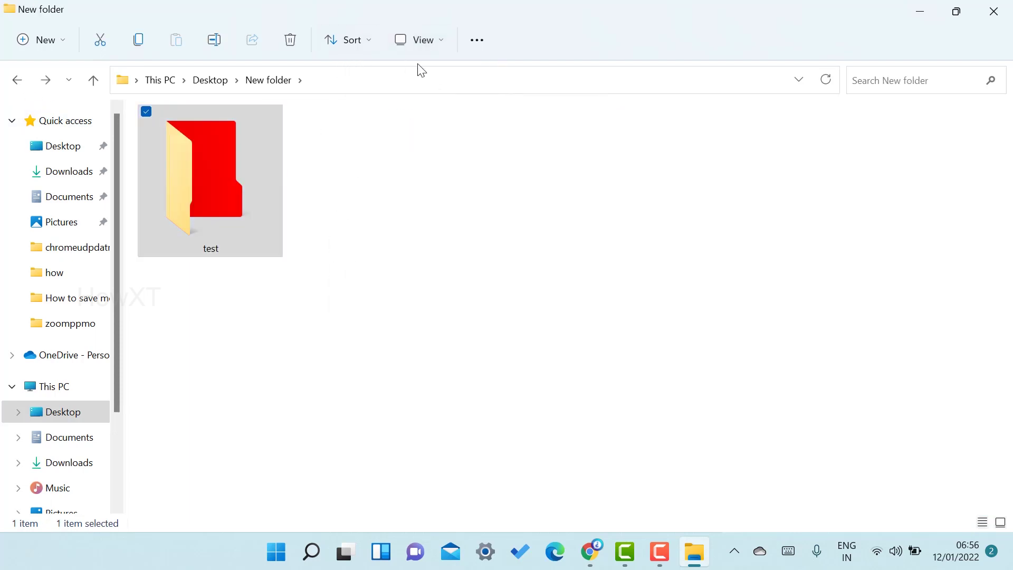
pyautogui.click(420, 46)
# - Switch to a compact icon-and-name layout and create another folder named New folder
pyautogui.click(428, 176)
pyautogui.rightClick(411, 343)
pyautogui.moveTo(410, 330)
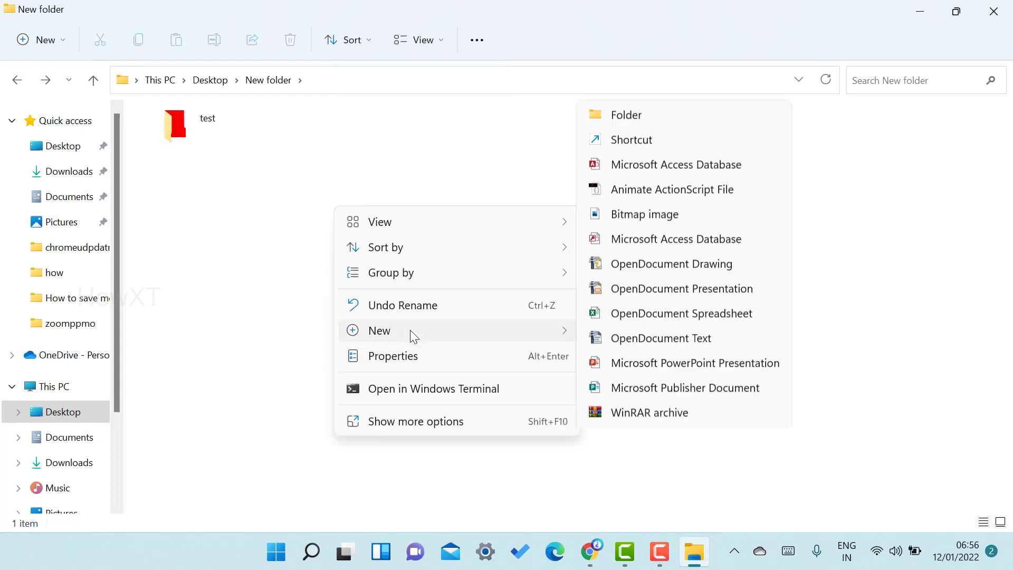
pyautogui.click(586, 40)
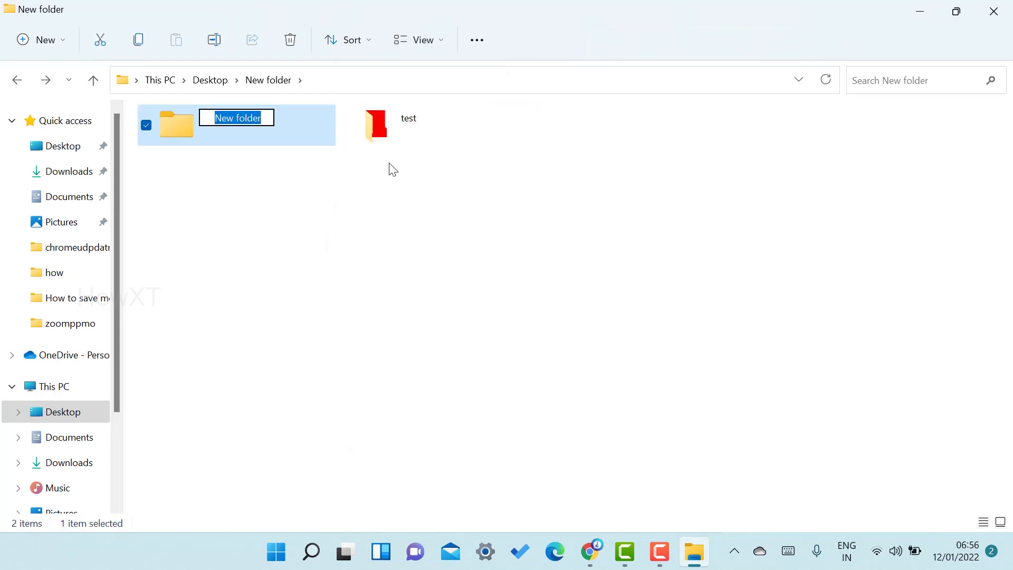
pyautogui.press('Return')
# - Assign the new New folder the Work > Favorites heart icon
pyautogui.rightClick(192, 130)
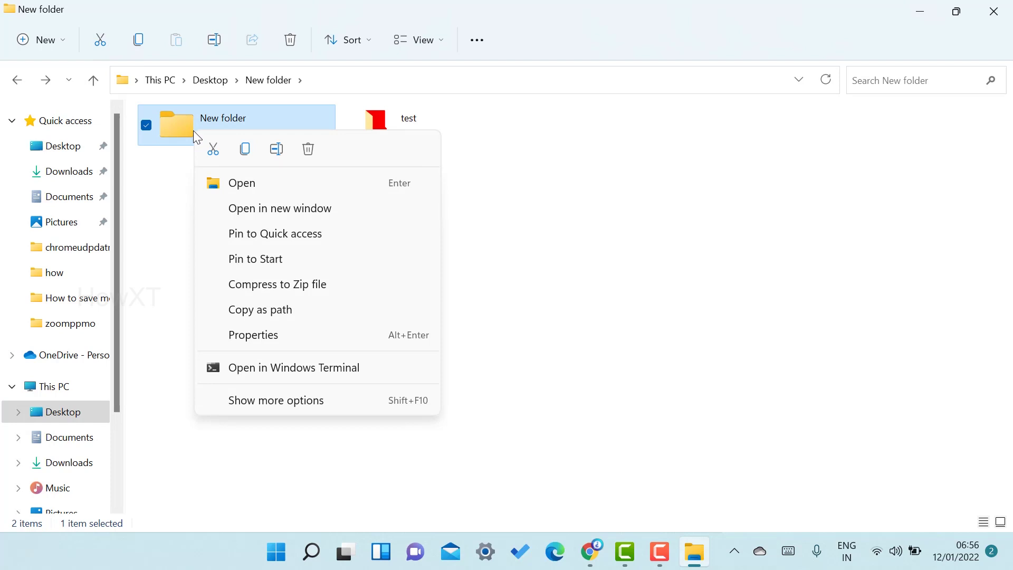
pyautogui.click(266, 401)
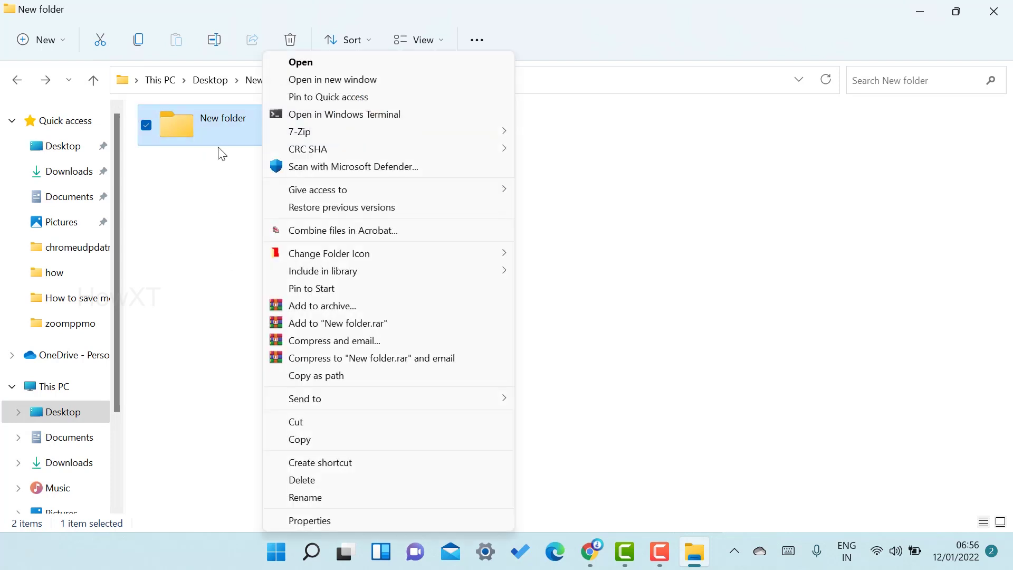
pyautogui.moveTo(338, 253)
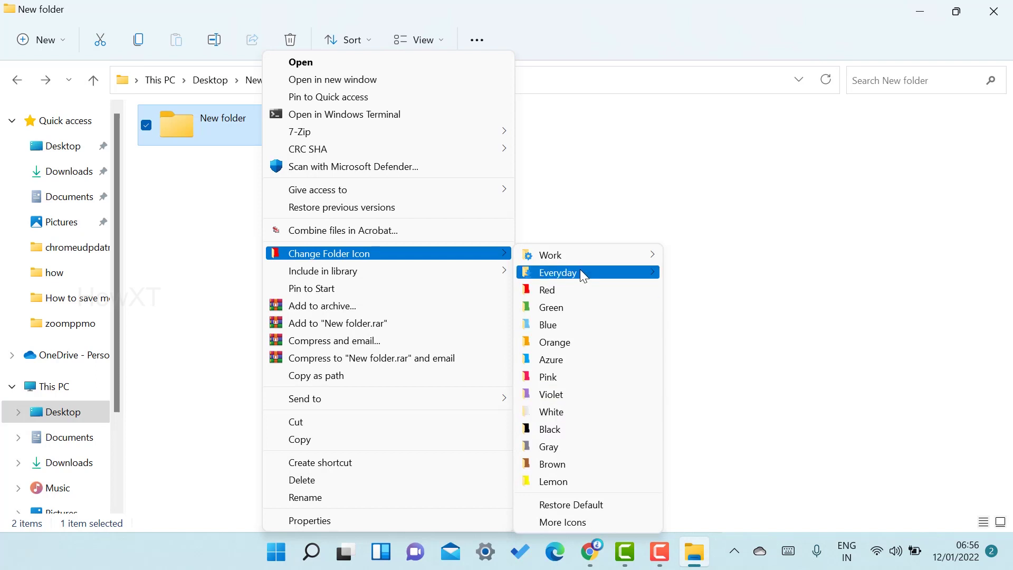
pyautogui.moveTo(583, 260)
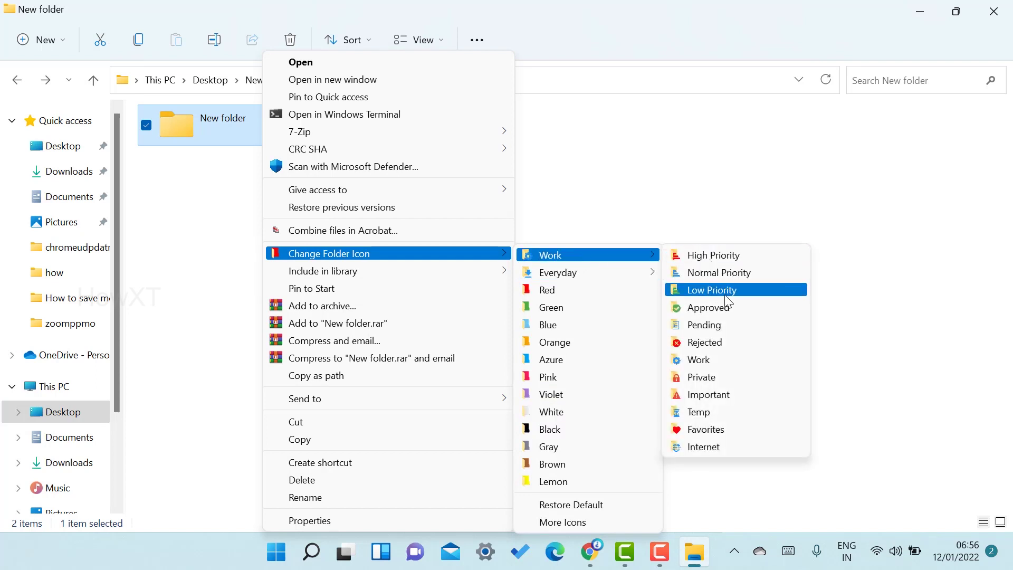
pyautogui.click(722, 429)
pyautogui.click(471, 316)
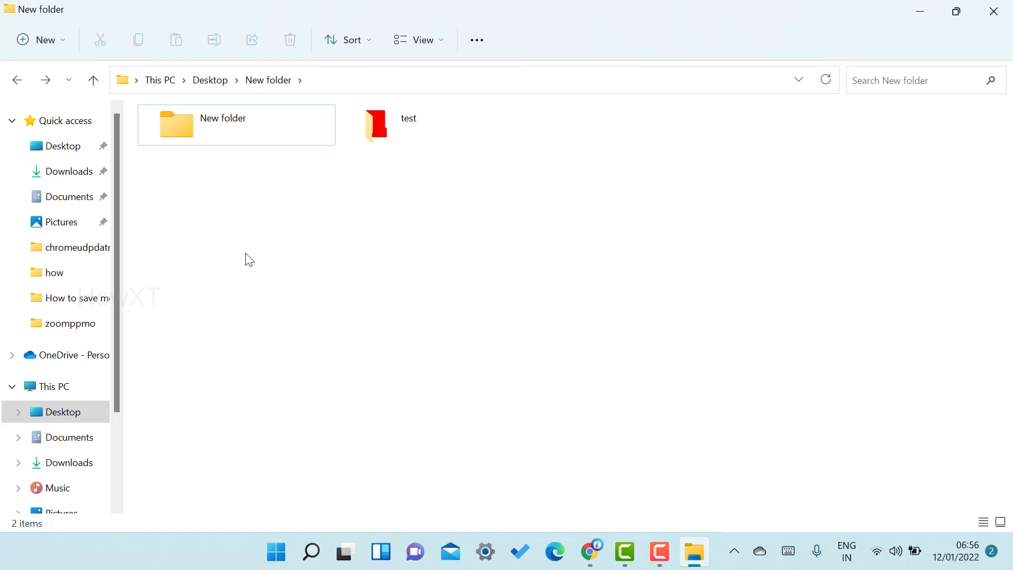
# - Give New folder (2) the Approved icon and New folder (3) the Important icon, then refresh the view
pyautogui.rightClick(248, 246)
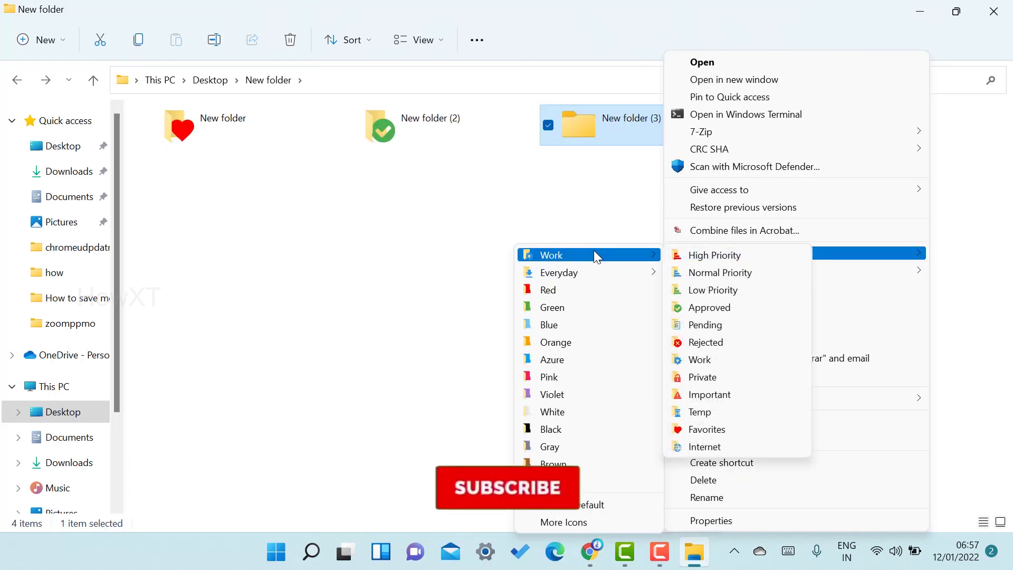
pyautogui.click(710, 395)
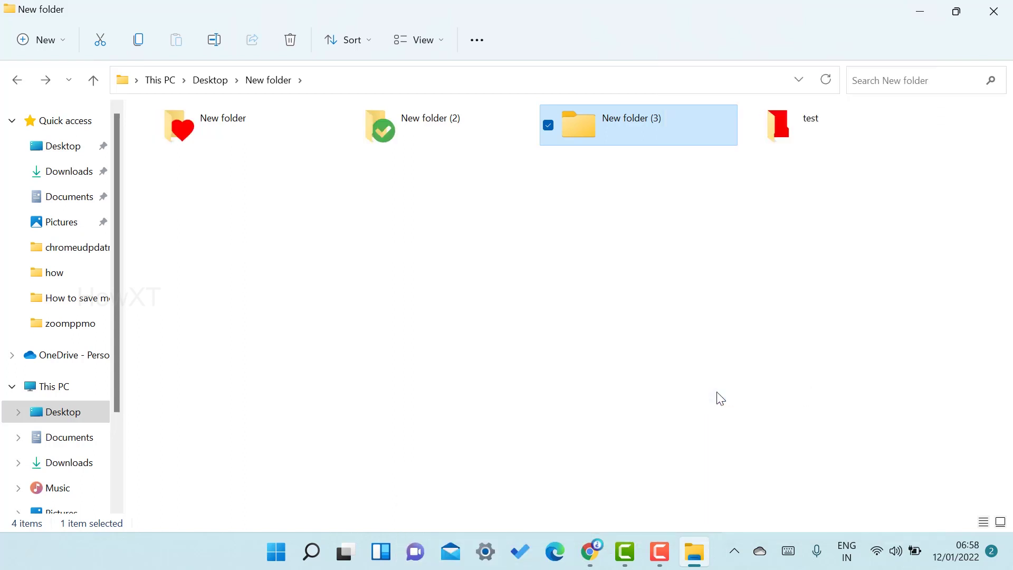
pyautogui.click(323, 79)
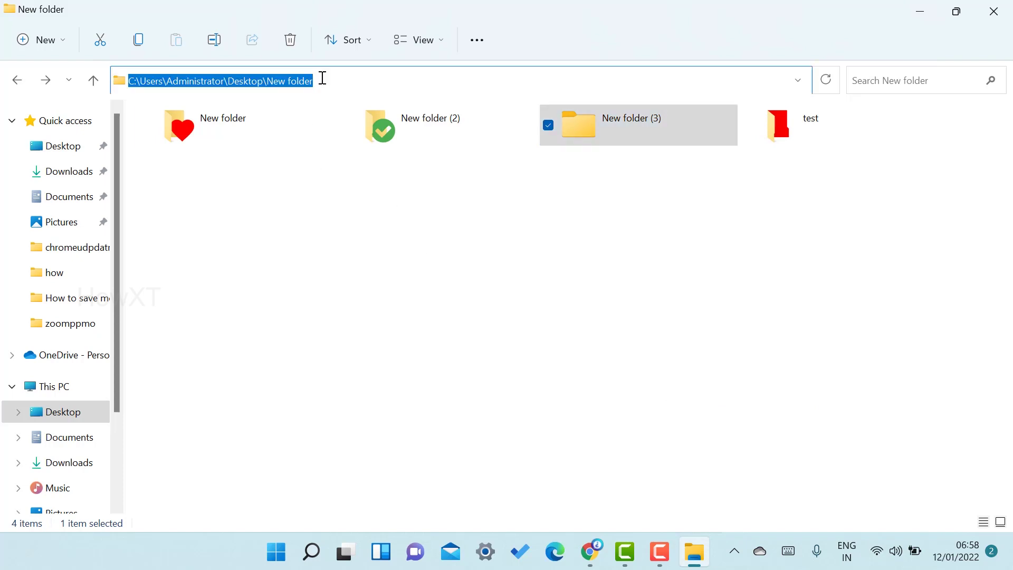
pyautogui.press('Return')
pyautogui.click(498, 280)
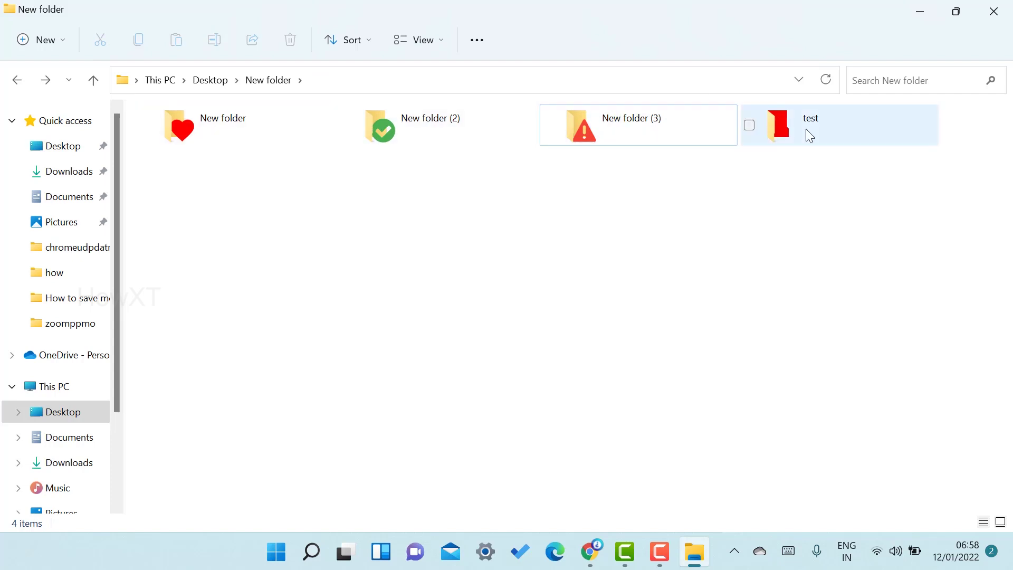
pyautogui.moveTo(807, 130)
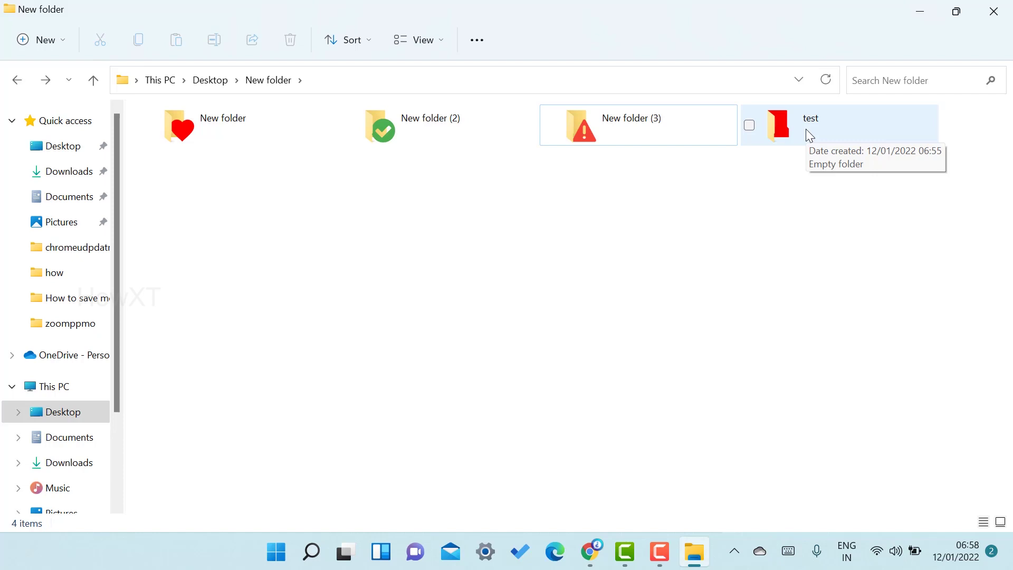
pyautogui.doubleClick(648, 140)
pyautogui.click(17, 79)
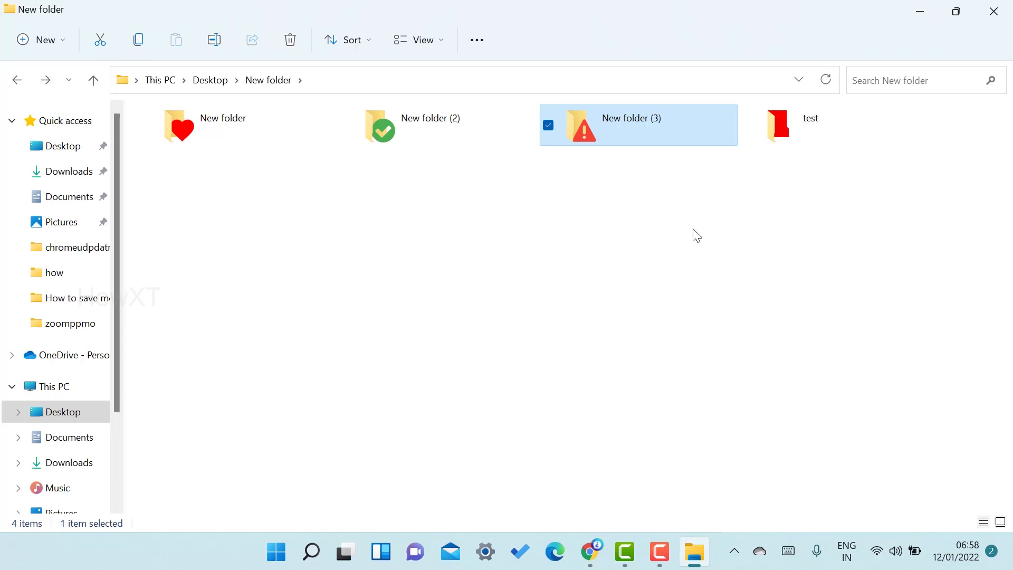
# - Replace the test folder's red icon with Violet via Change Folder Icon
pyautogui.click(789, 133)
pyautogui.rightClick(793, 133)
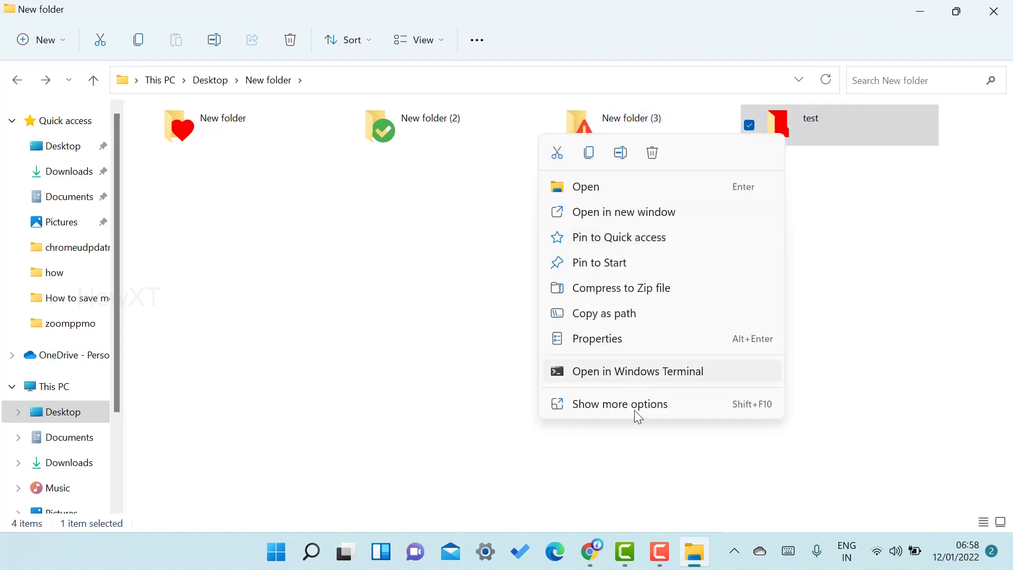
pyautogui.click(636, 408)
pyautogui.moveTo(701, 254)
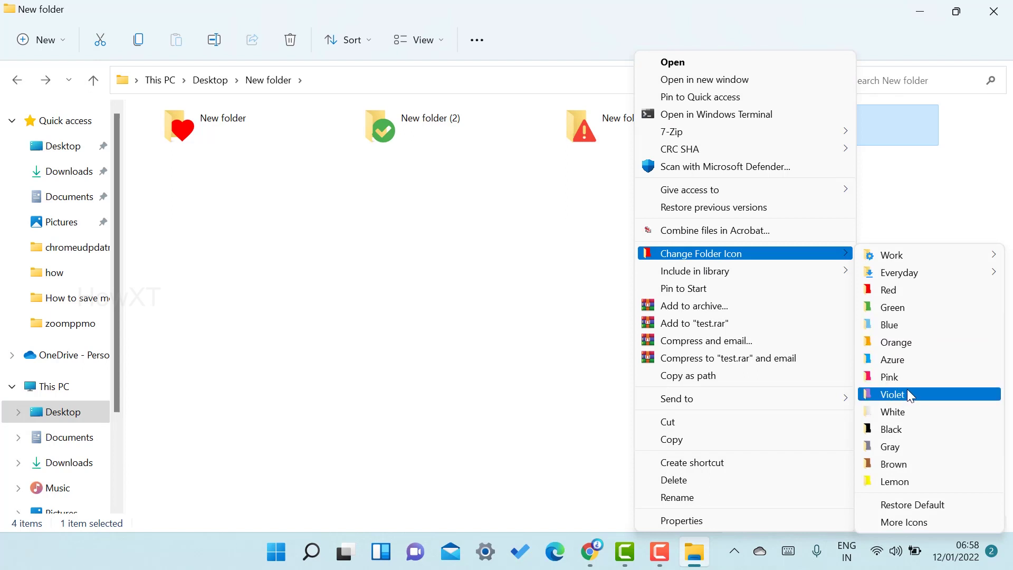
pyautogui.click(909, 394)
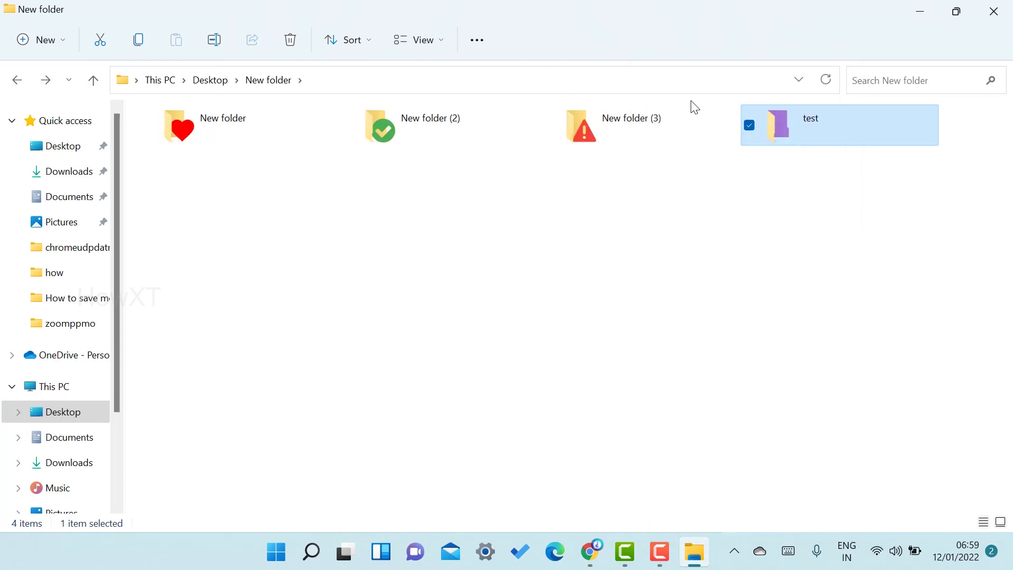